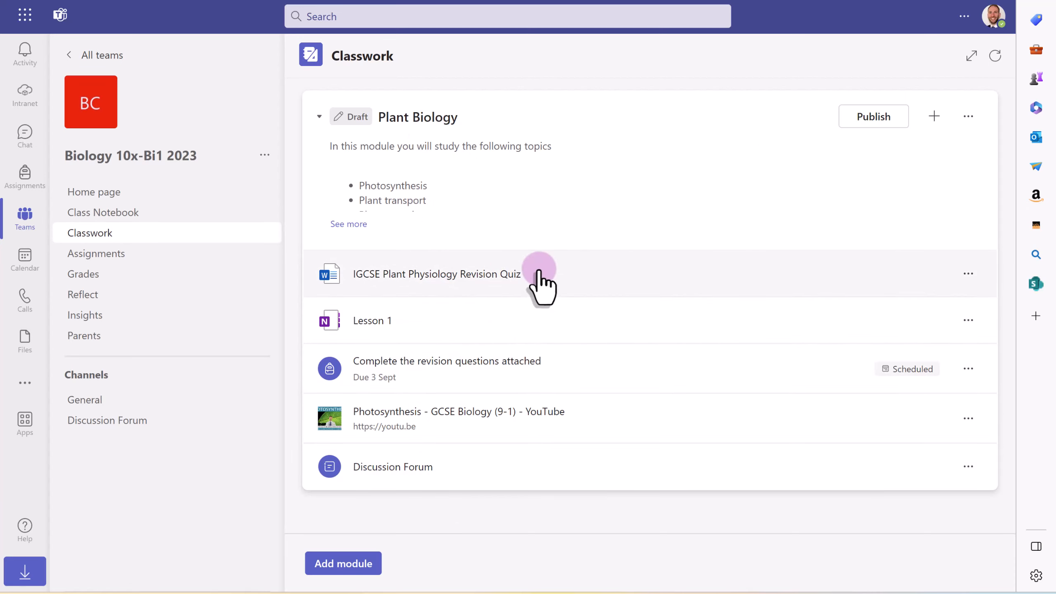
Move the IGCSE Plant Physiology Revision Quiz below the revision questions assignment in Plant Biology, and view the resource and module options
{"action": "left_click_drag", "start_coordinate": [540, 278], "coordinate": [535, 376]}
{"action": "left_click", "coordinate": [968, 274]}
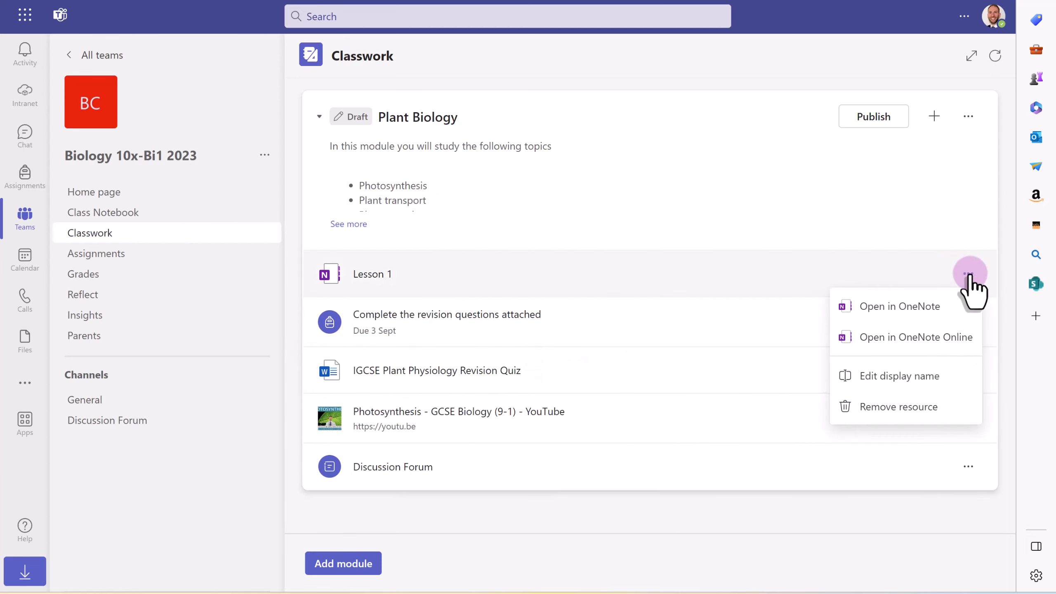
{"action": "left_click", "coordinate": [969, 468]}
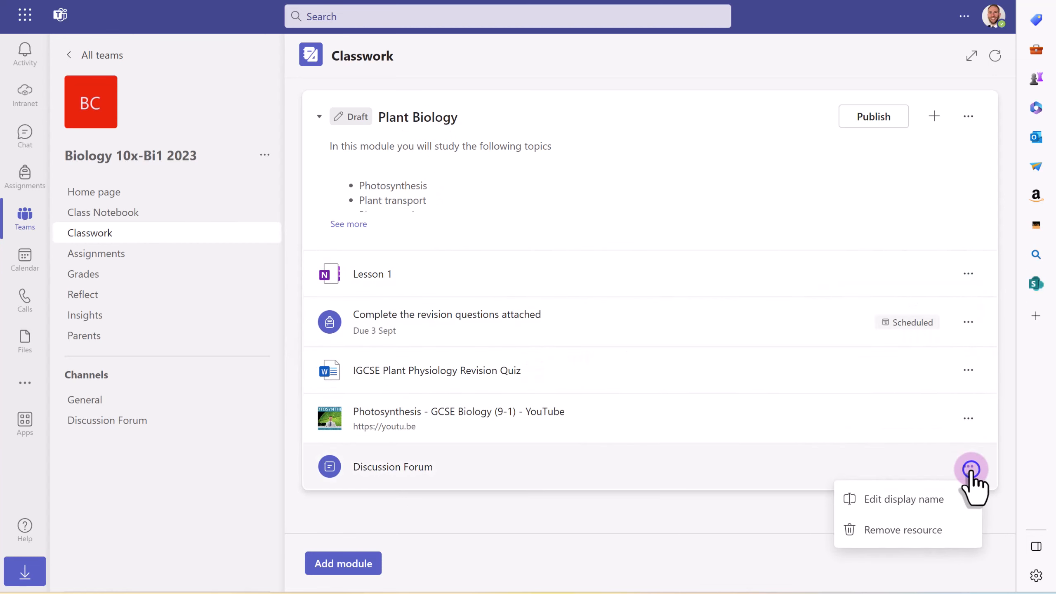
{"action": "left_click", "coordinate": [968, 116]}
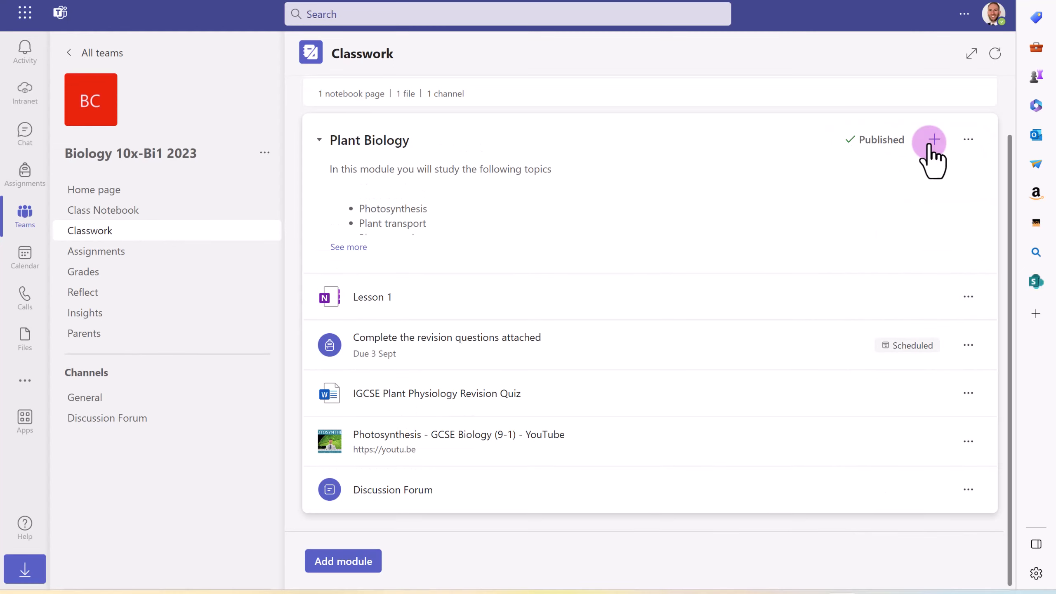
Add a new file of type Video recording to the Plant Biology module and bring up the camera
{"action": "left_click", "coordinate": [931, 144]}
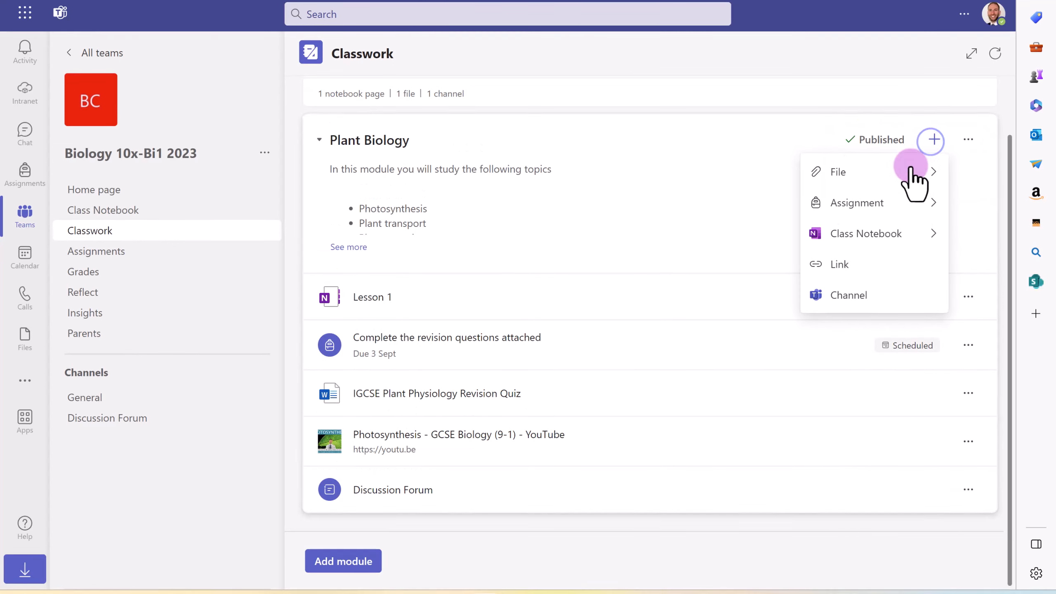
{"action": "left_click", "coordinate": [908, 172]}
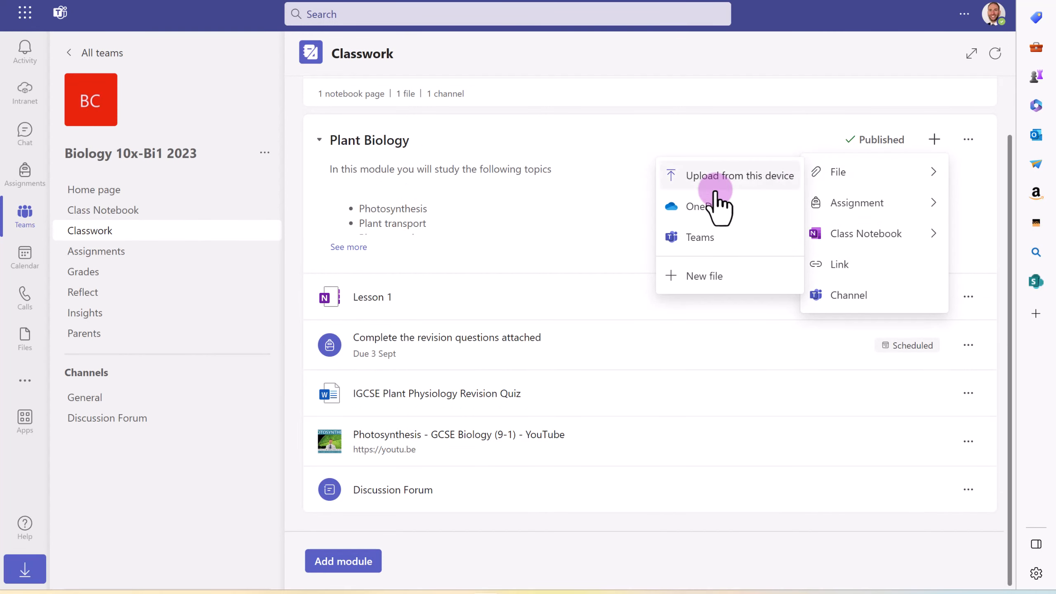
{"action": "left_click", "coordinate": [706, 277]}
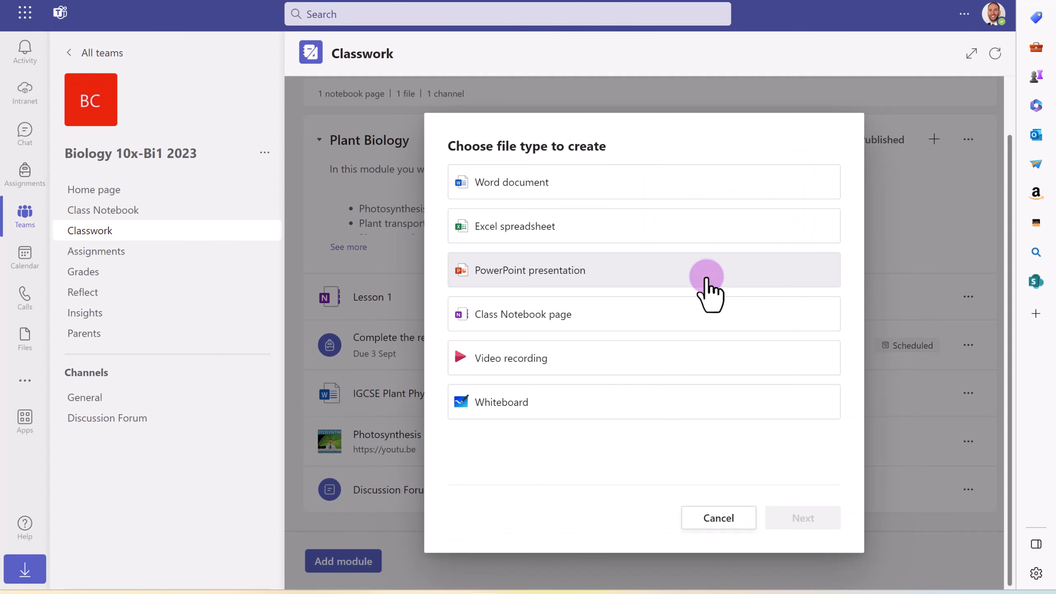
{"action": "left_click", "coordinate": [542, 361]}
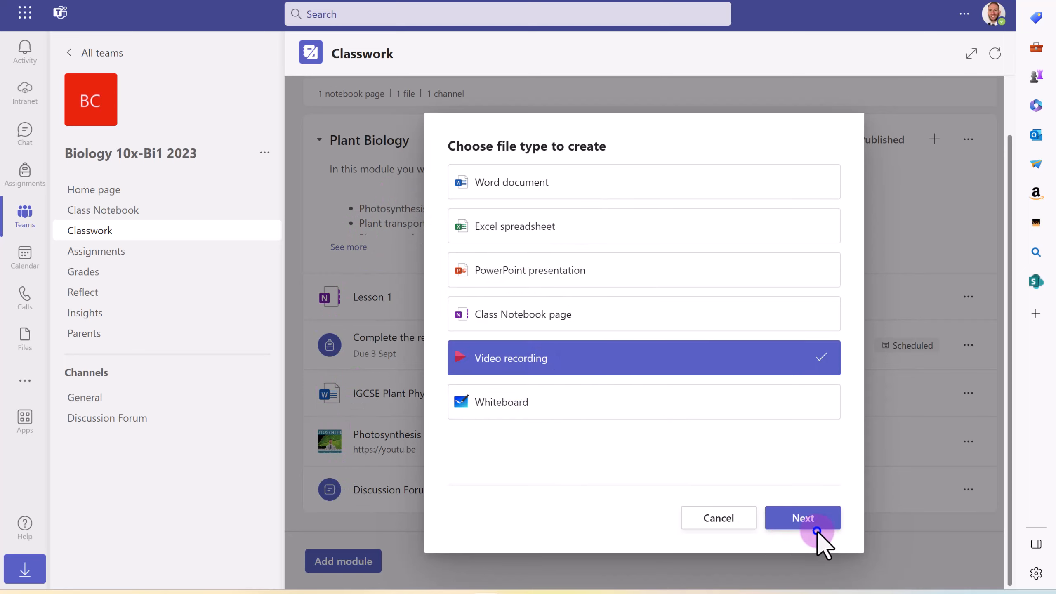
{"action": "left_click", "coordinate": [821, 519]}
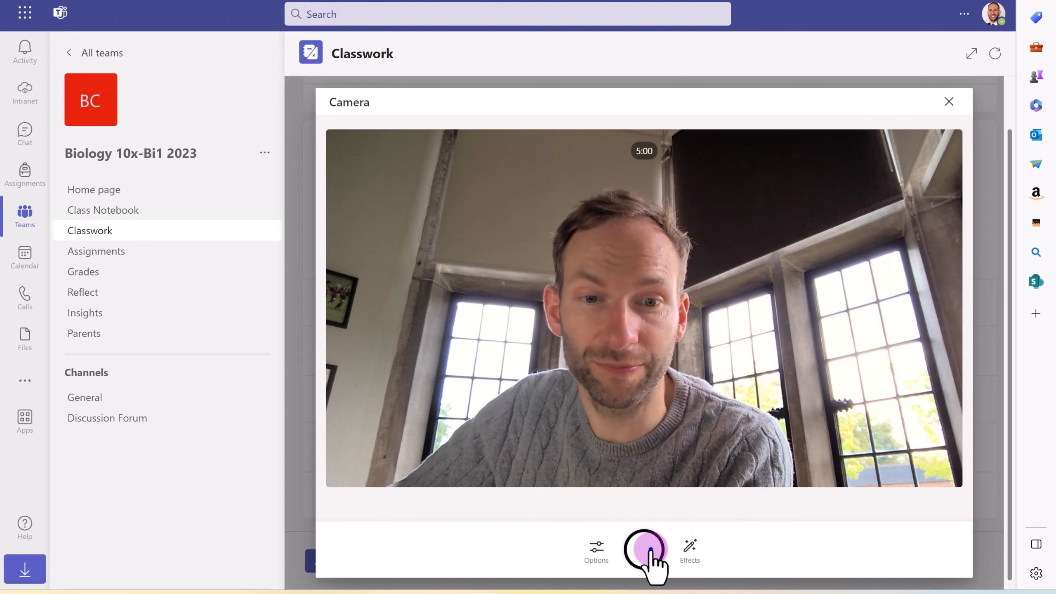
Record a short introduction clip with the camera and preview the recorded clip
{"action": "left_click", "coordinate": [650, 550]}
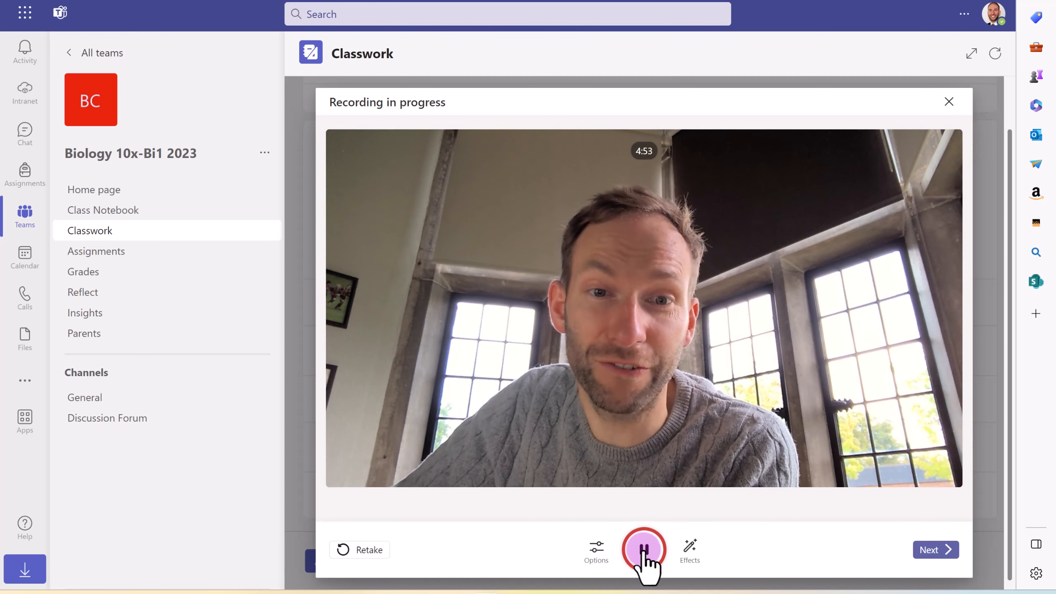
{"action": "left_click", "coordinate": [644, 551]}
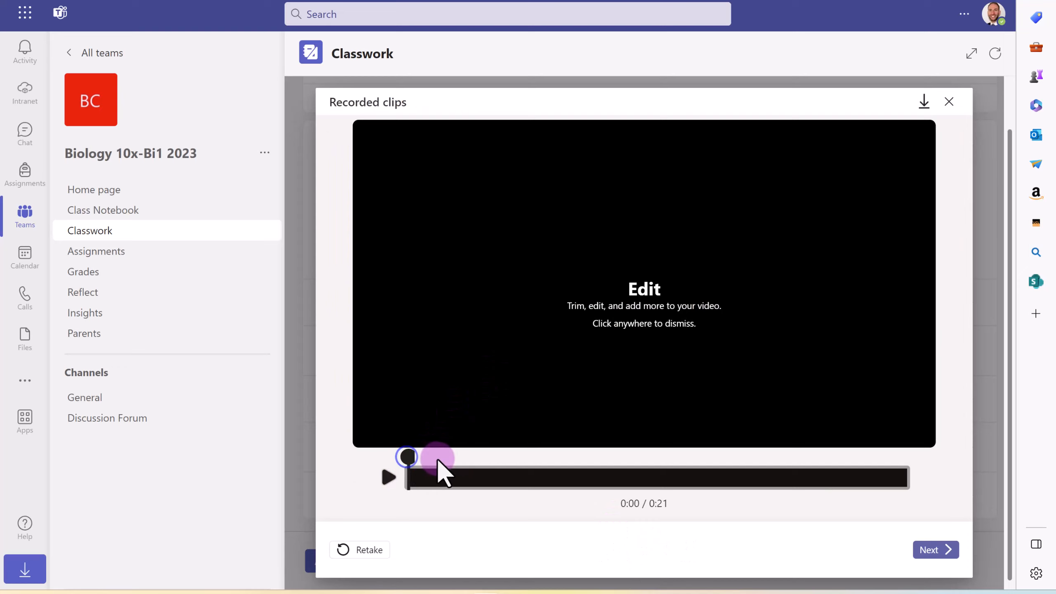
{"action": "left_click", "coordinate": [435, 458]}
{"action": "left_click", "coordinate": [387, 475]}
Name the recording Photosynthesis Intro and upload it to the Plant Biology module
{"action": "left_click", "coordinate": [421, 194]}
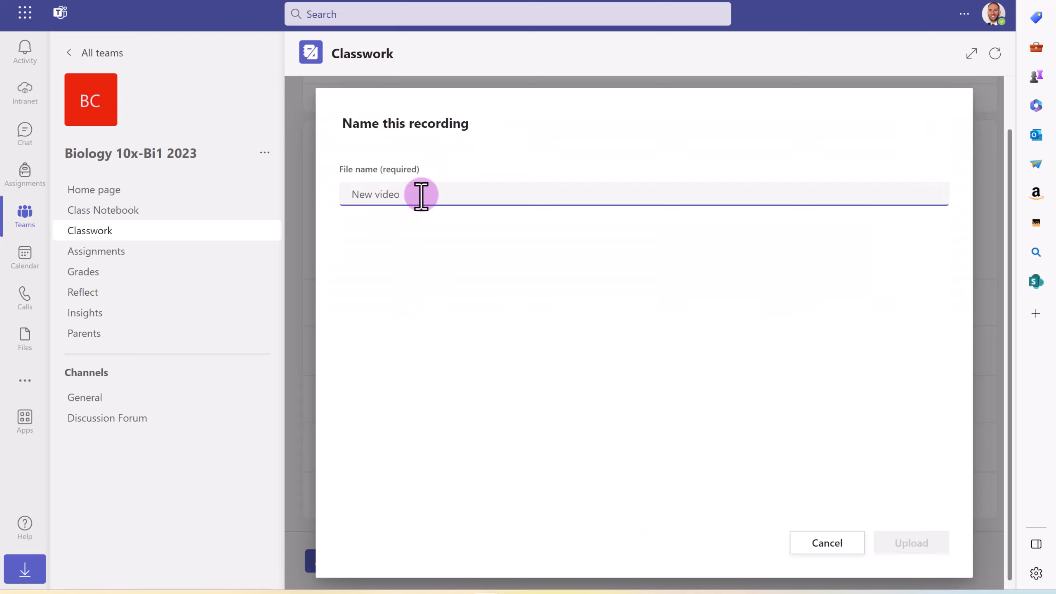
{"action": "type", "text": "Photosynthesis Intro"}
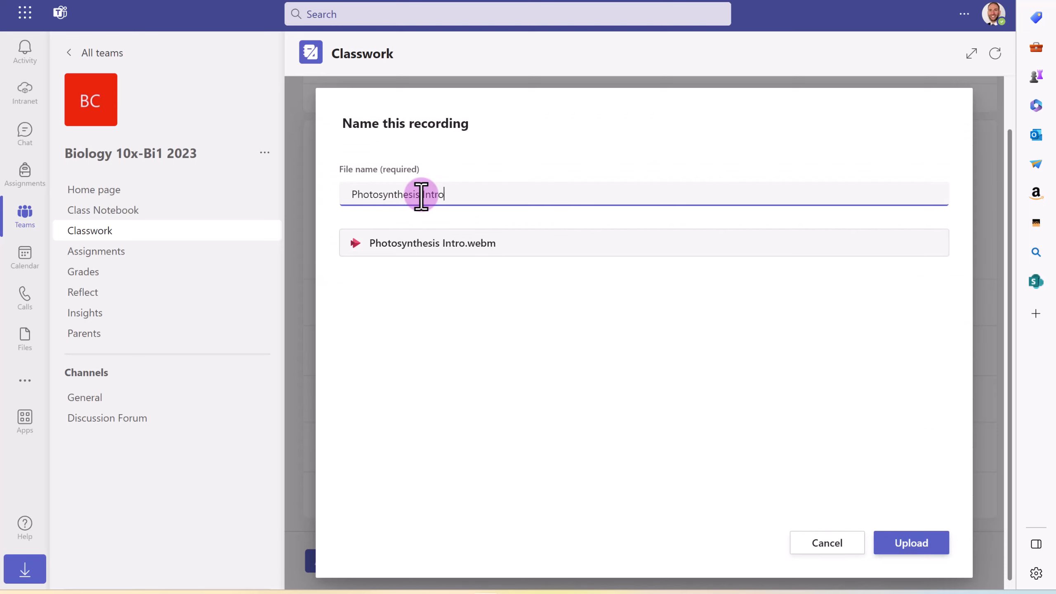
{"action": "key", "text": "Return"}
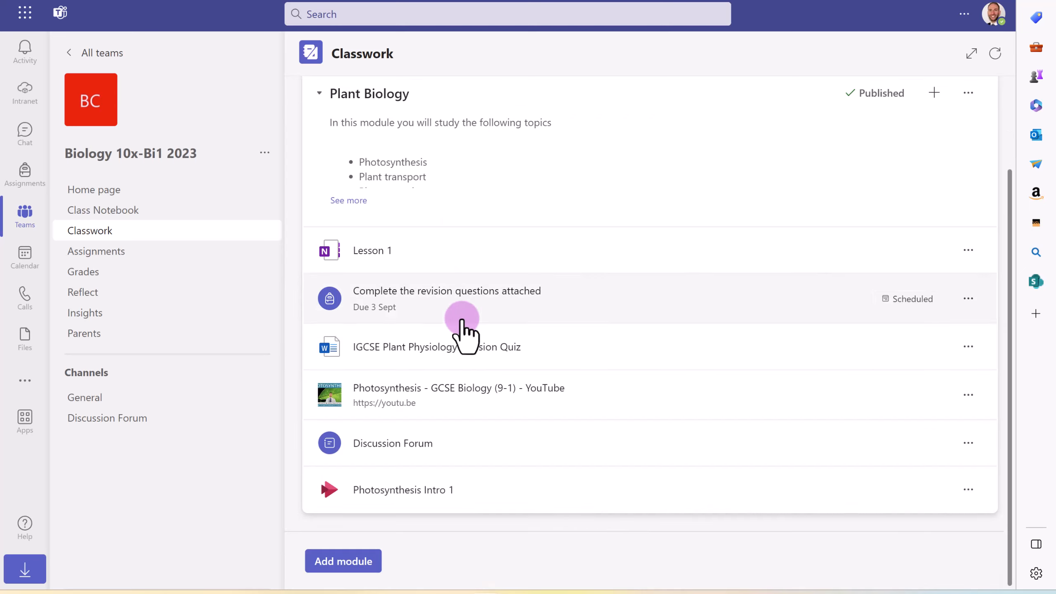
Move the Photosynthesis Intro 1 video to the start of the Plant Biology resources, above Lesson 1, and play it
{"action": "left_click_drag", "start_coordinate": [466, 493], "coordinate": [431, 301]}
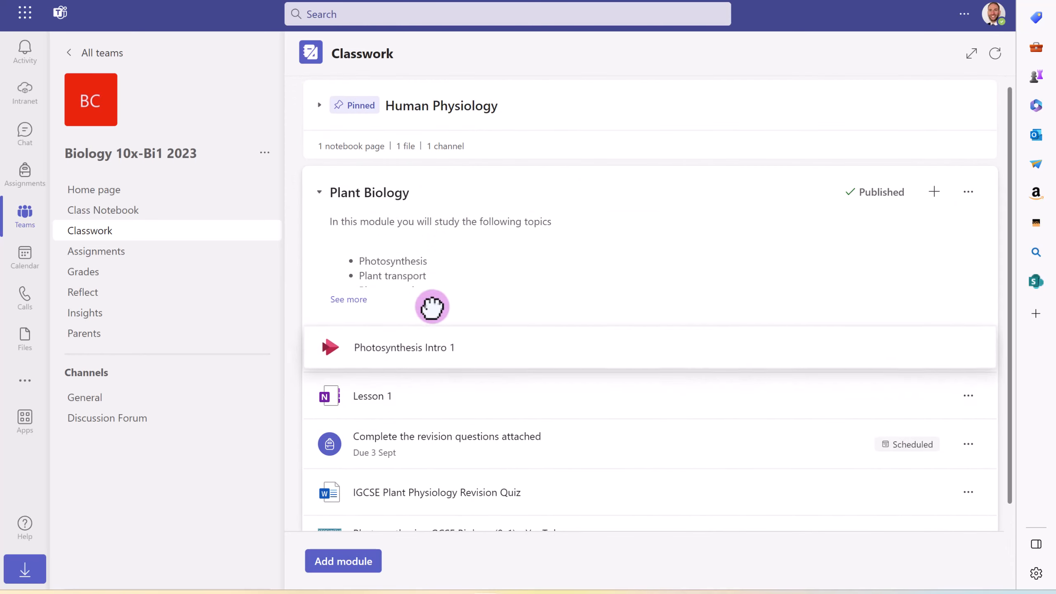
{"action": "left_click", "coordinate": [406, 276]}
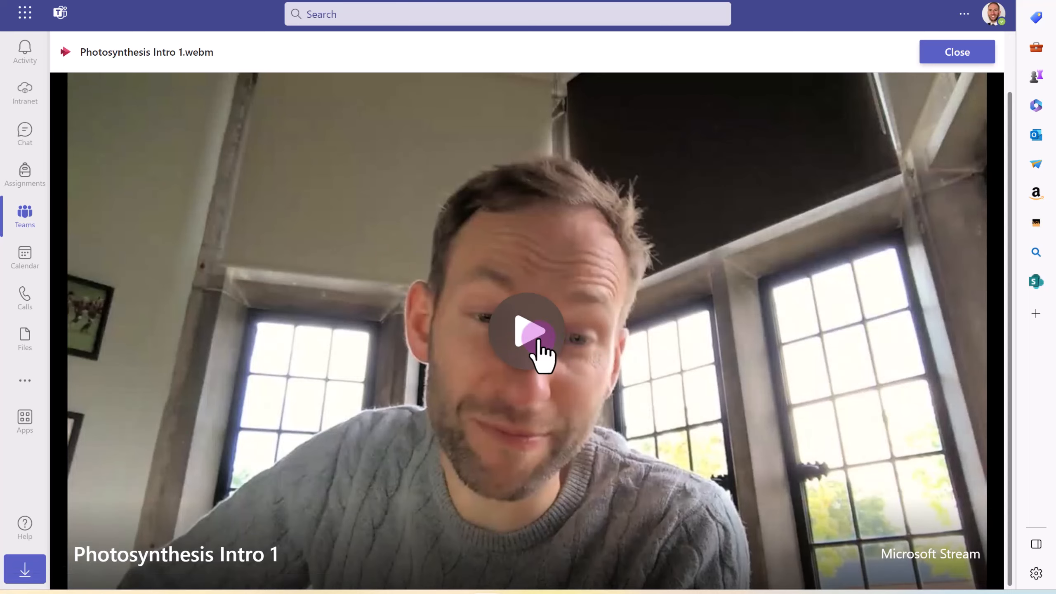
{"action": "left_click", "coordinate": [537, 347]}
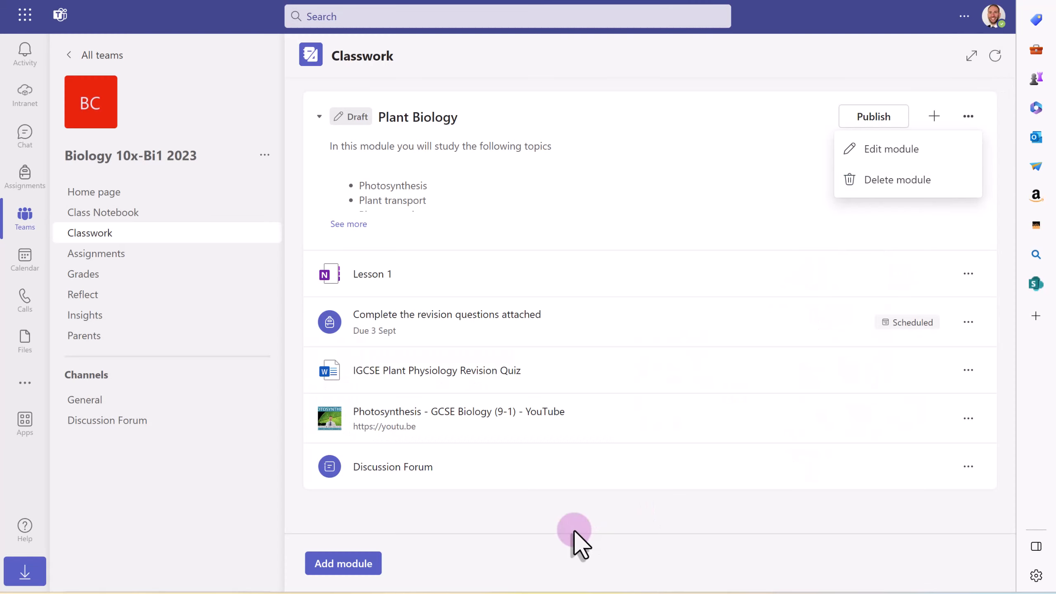
Publish the draft Plant Biology module to students
{"action": "left_click", "coordinate": [605, 525]}
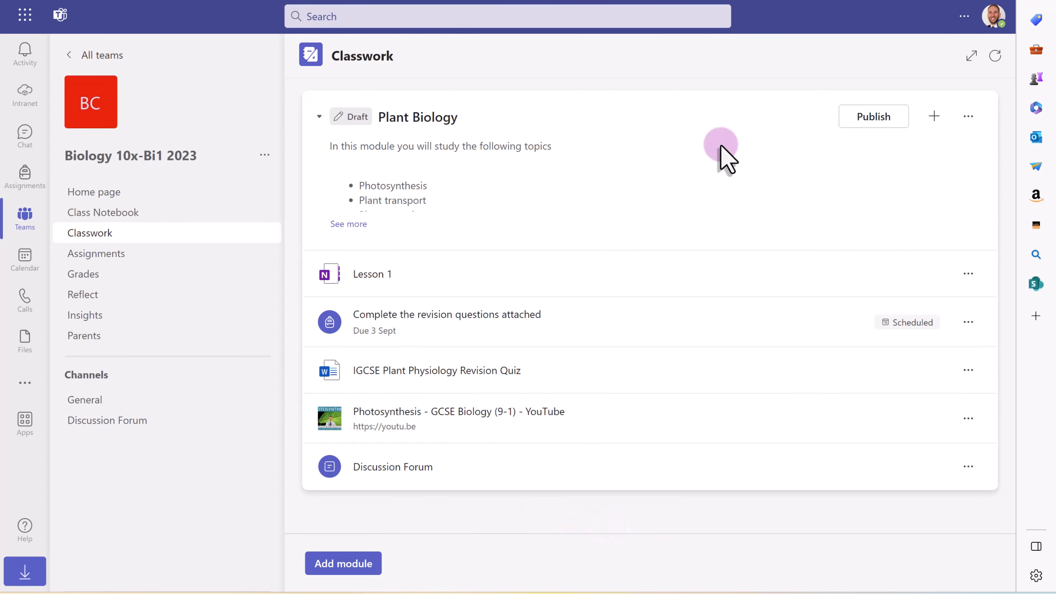
{"action": "left_click", "coordinate": [882, 119]}
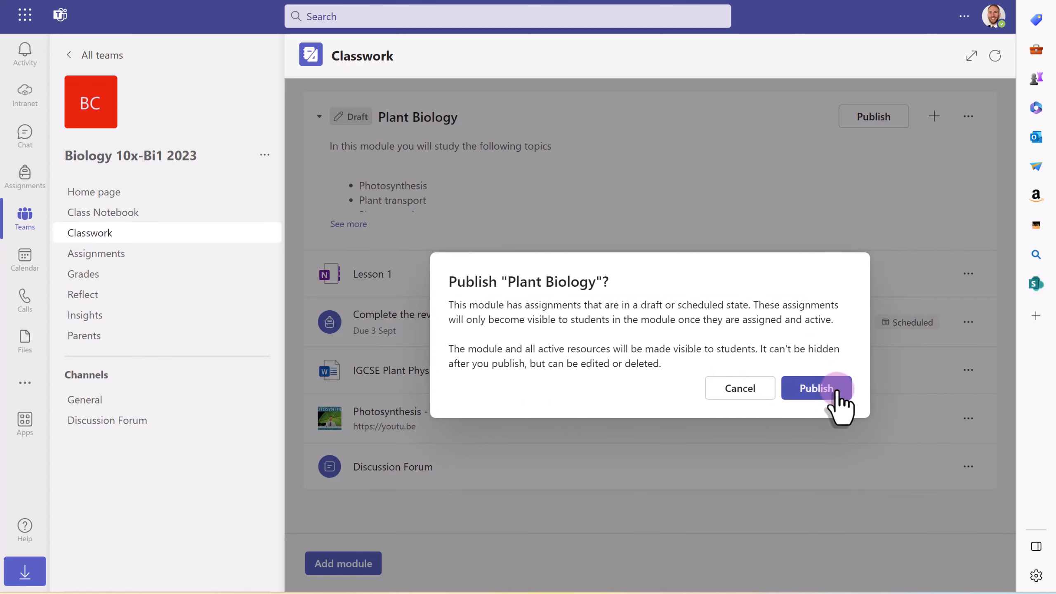
{"action": "left_click", "coordinate": [837, 389]}
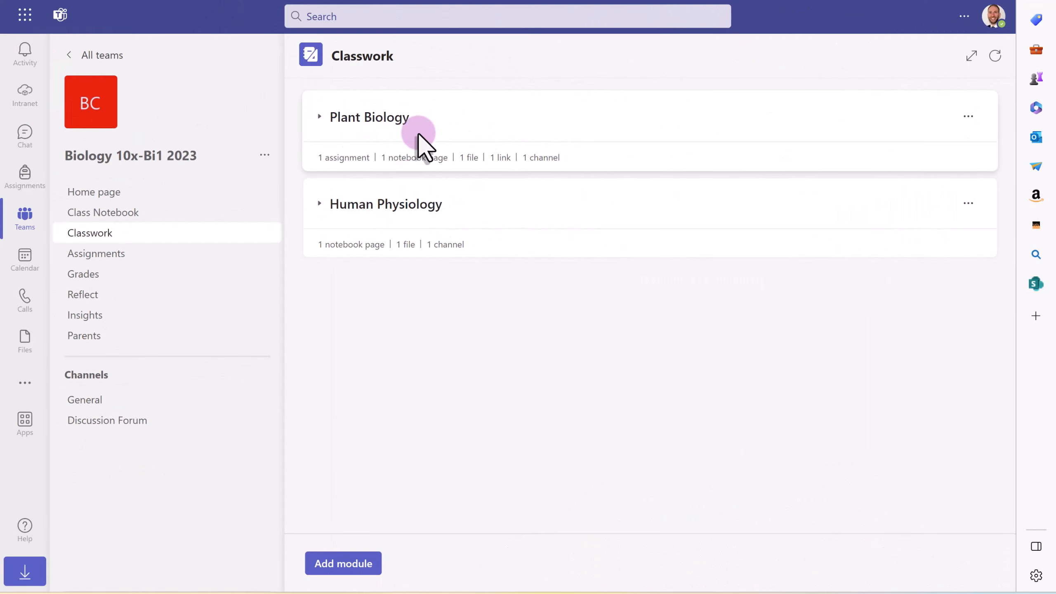
Expand and collapse the Plant Biology and Human Physiology modules to check their contents
{"action": "left_click", "coordinate": [594, 224]}
{"action": "left_click", "coordinate": [319, 118]}
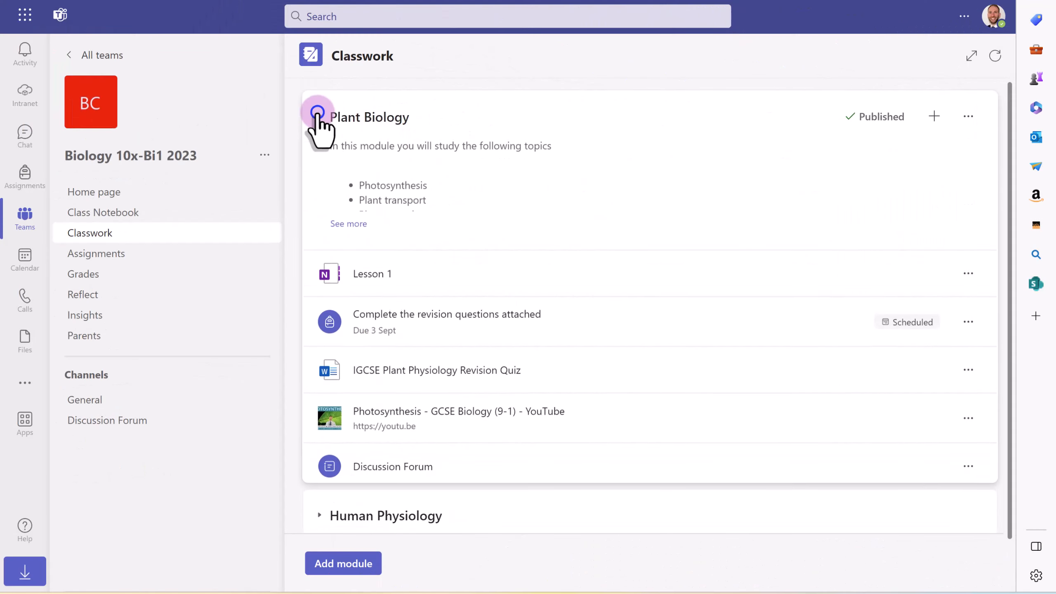
{"action": "left_click", "coordinate": [319, 117]}
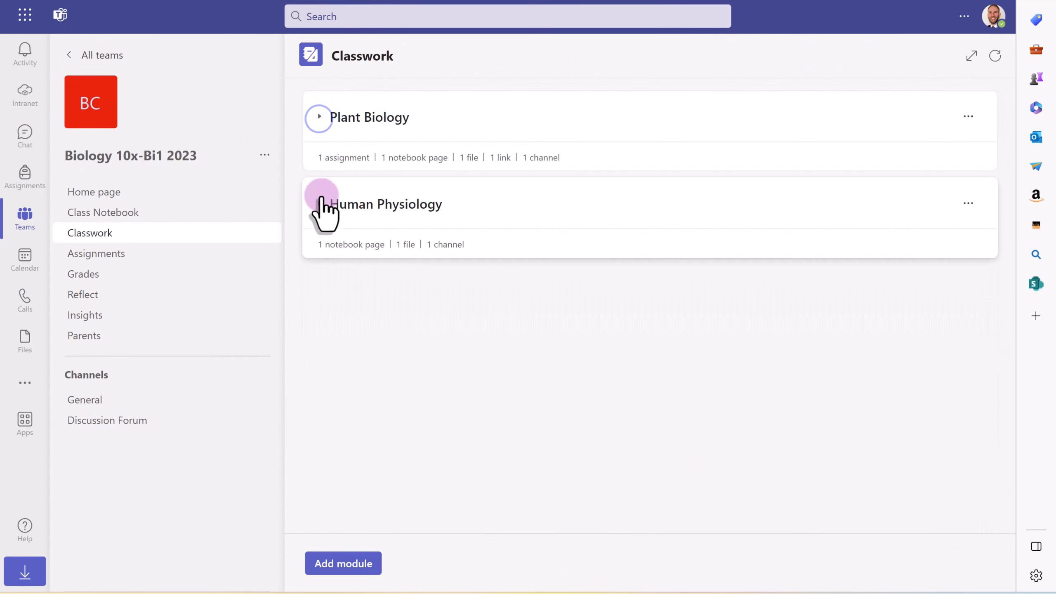
{"action": "left_click", "coordinate": [319, 203]}
{"action": "left_click", "coordinate": [319, 204]}
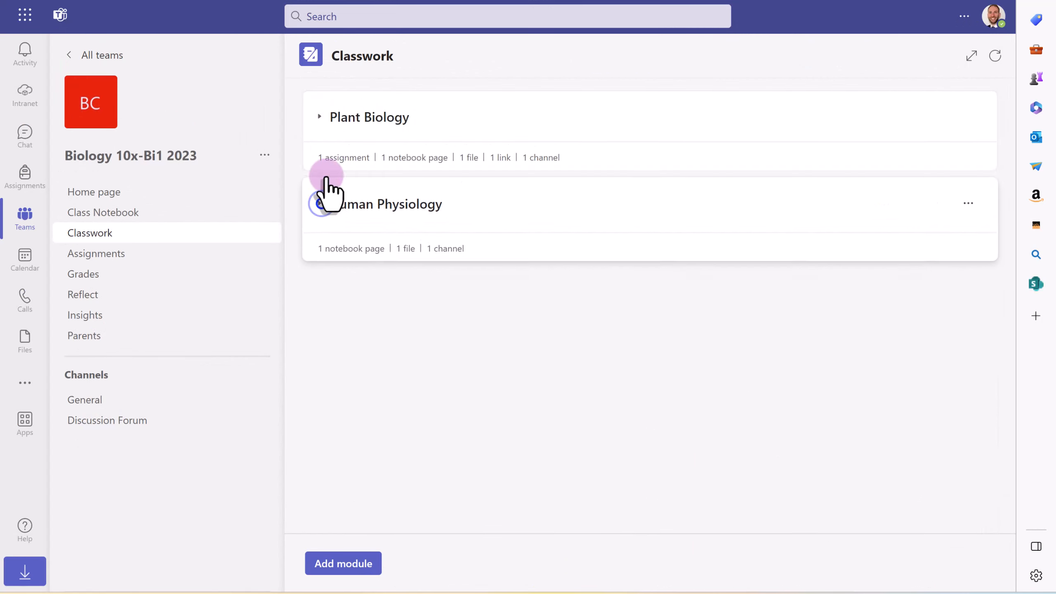
Pin the Human Physiology module in Classwork
{"action": "left_click", "coordinate": [968, 203]}
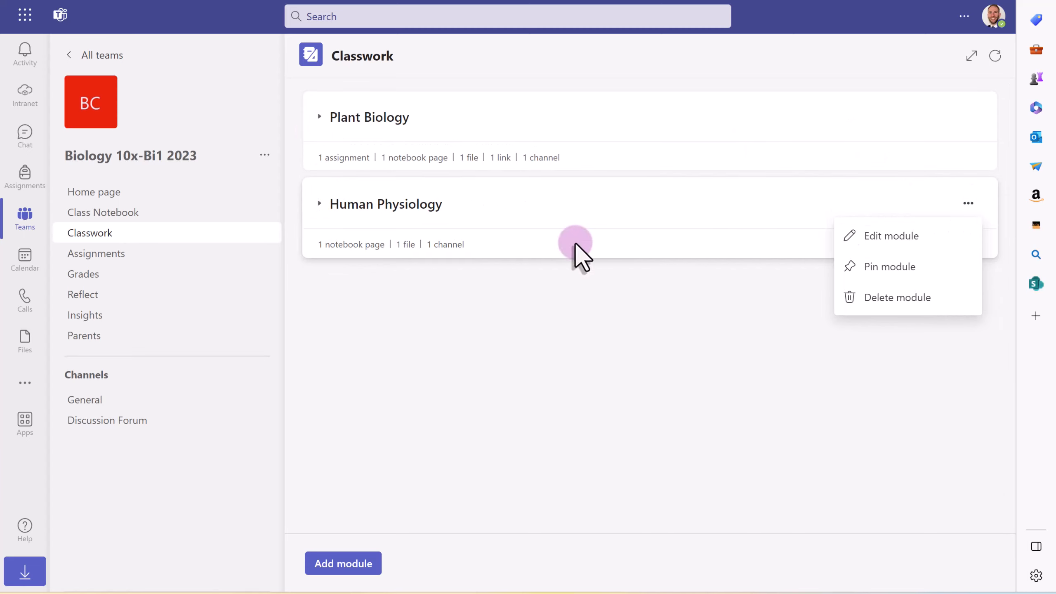
{"action": "left_click", "coordinate": [968, 115]}
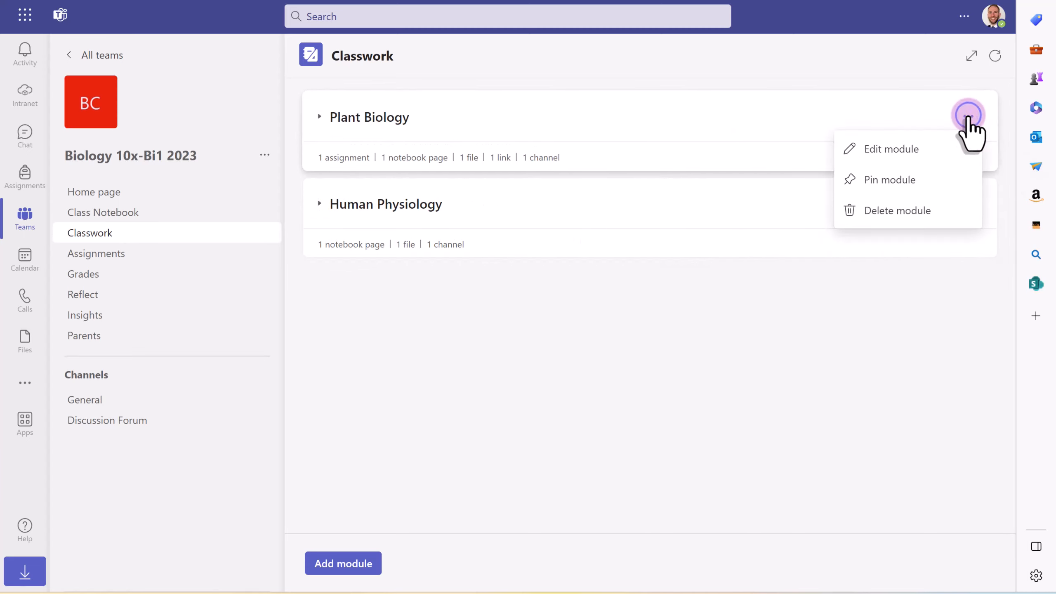
{"action": "left_click", "coordinate": [857, 377]}
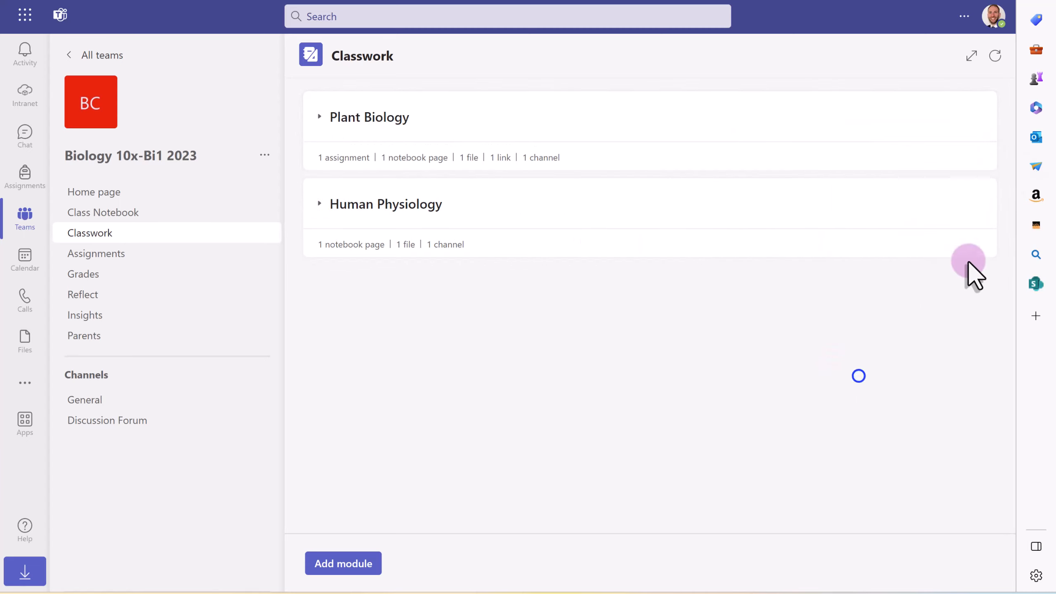
{"action": "mouse_move", "coordinate": [961, 205]}
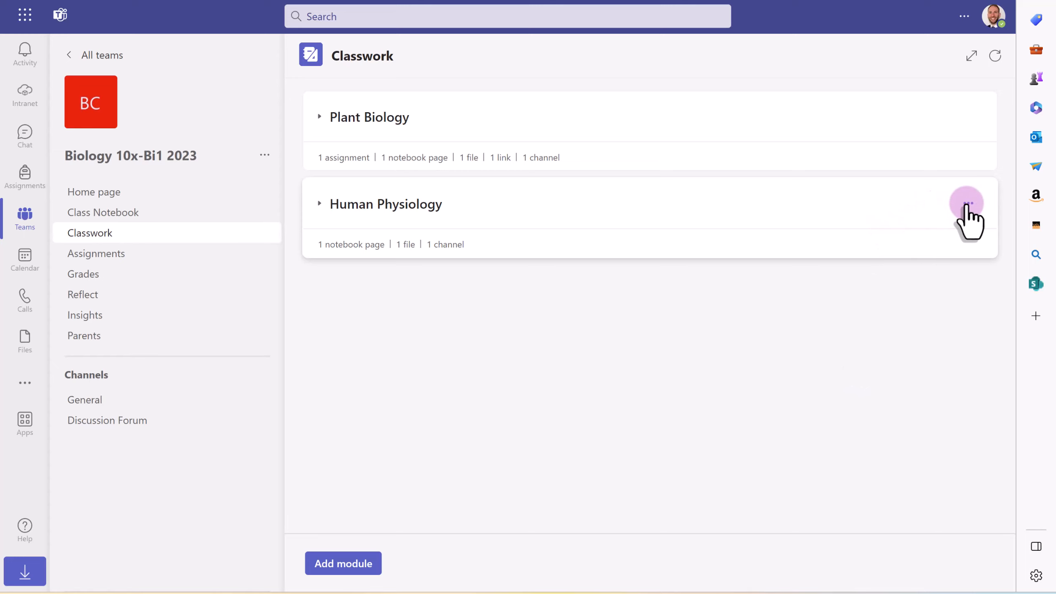
{"action": "left_click", "coordinate": [967, 203]}
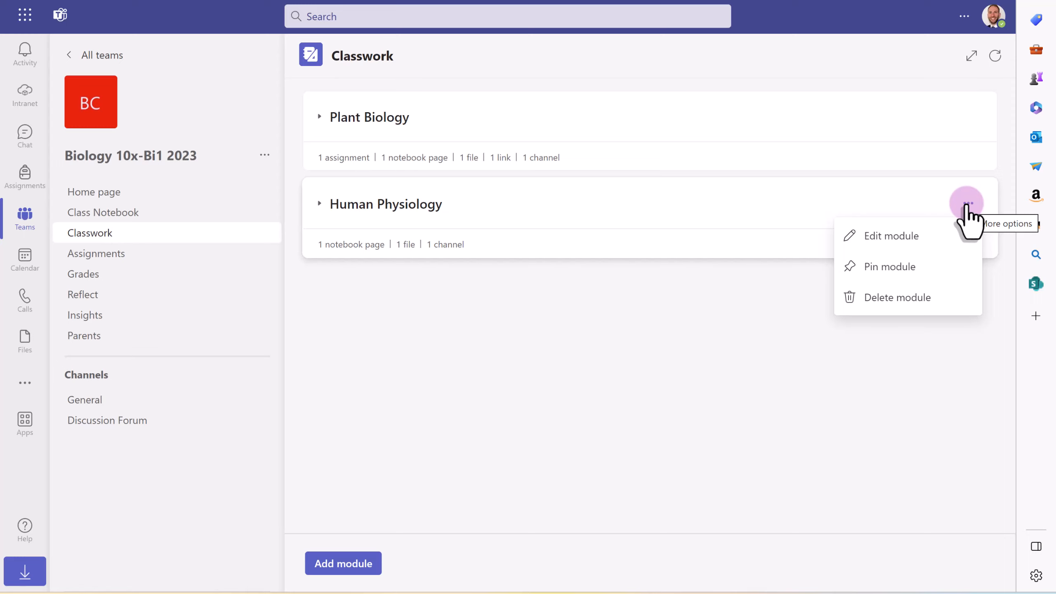
{"action": "left_click", "coordinate": [888, 267]}
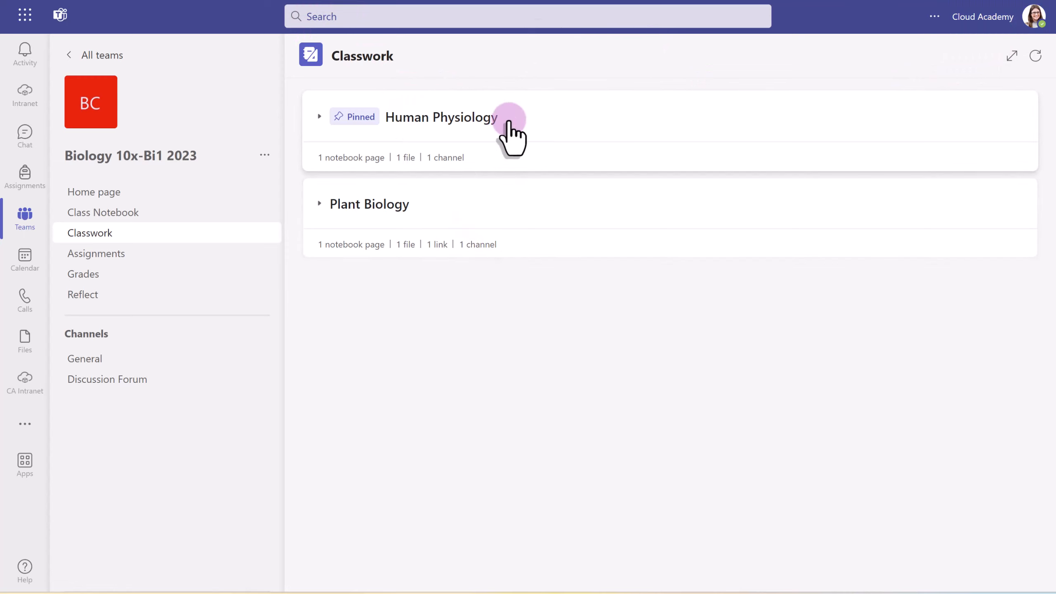
As a student, expand both modules, read the full Plant Biology description, and open the IGCSE Plant Physiology Revision Quiz
{"action": "left_click", "coordinate": [536, 129]}
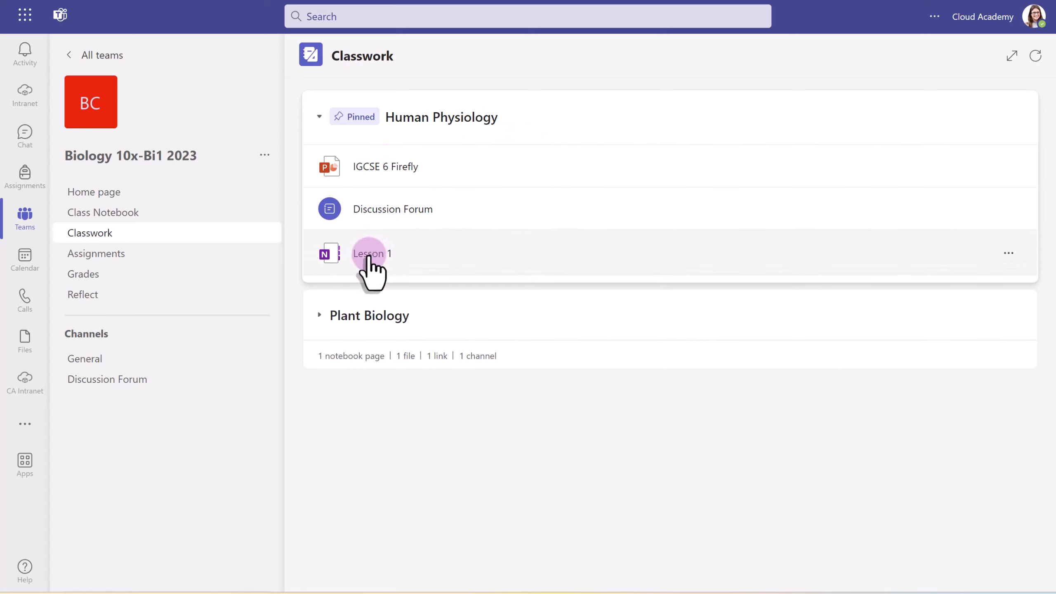
{"action": "left_click", "coordinate": [449, 310]}
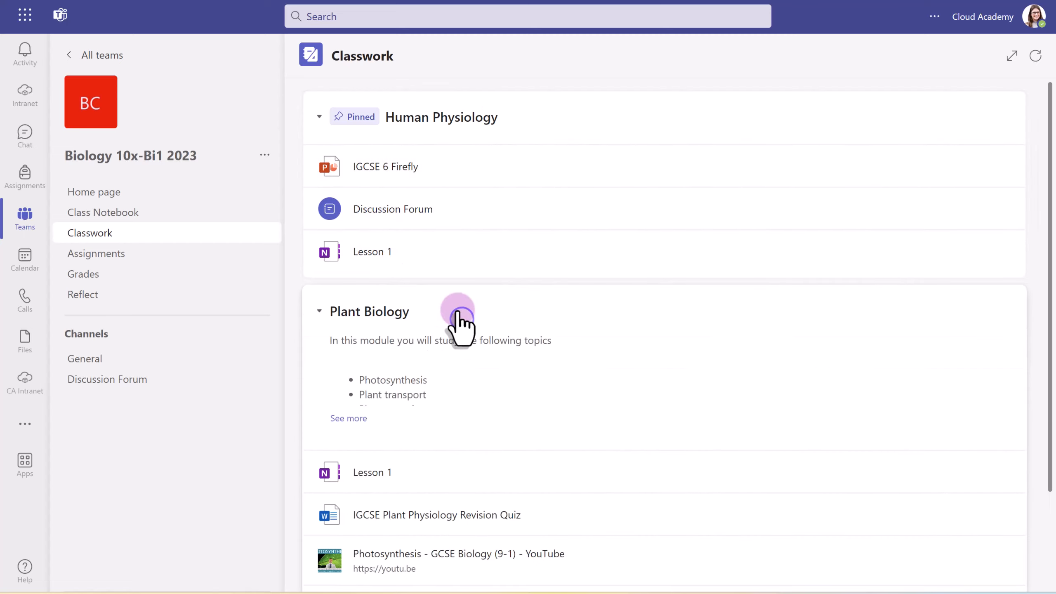
{"action": "scroll", "coordinate": [455, 312], "scroll_direction": "down", "scroll_amount": 3}
{"action": "left_click", "coordinate": [349, 299]}
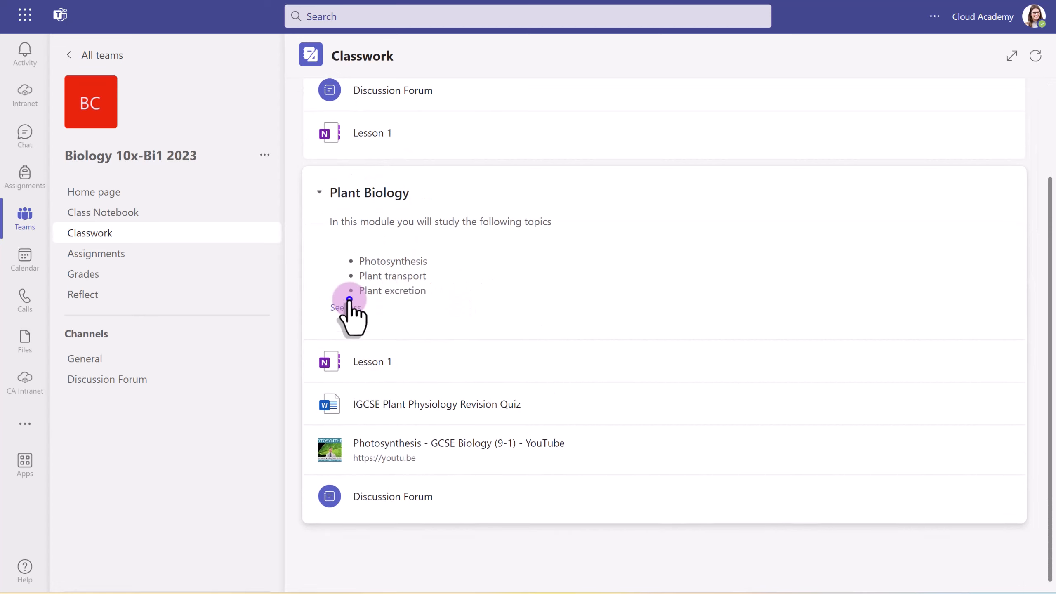
{"action": "scroll", "coordinate": [400, 310], "scroll_direction": "down", "scroll_amount": 1}
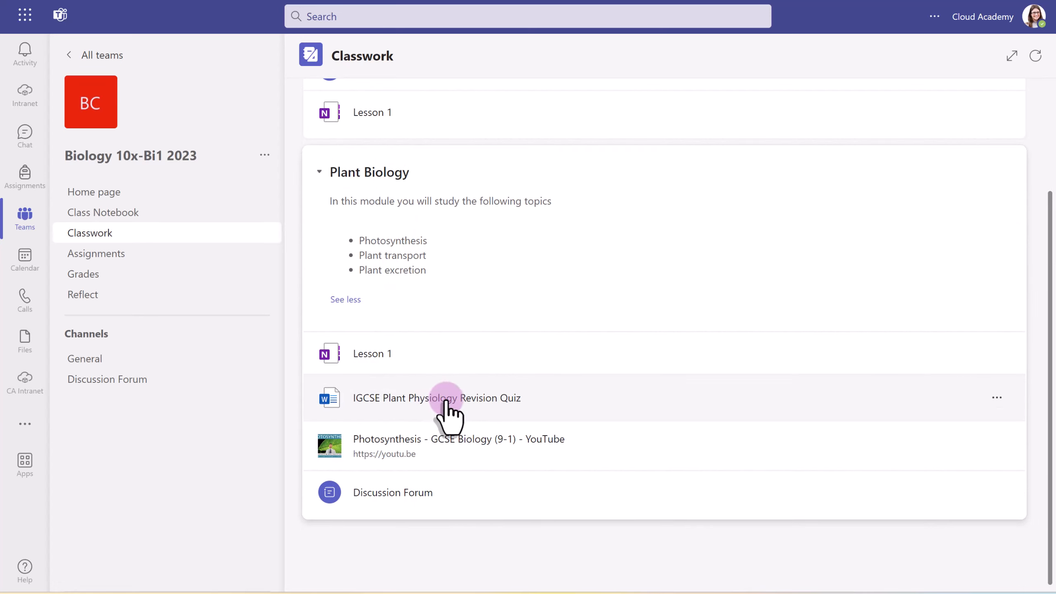
{"action": "left_click", "coordinate": [426, 398]}
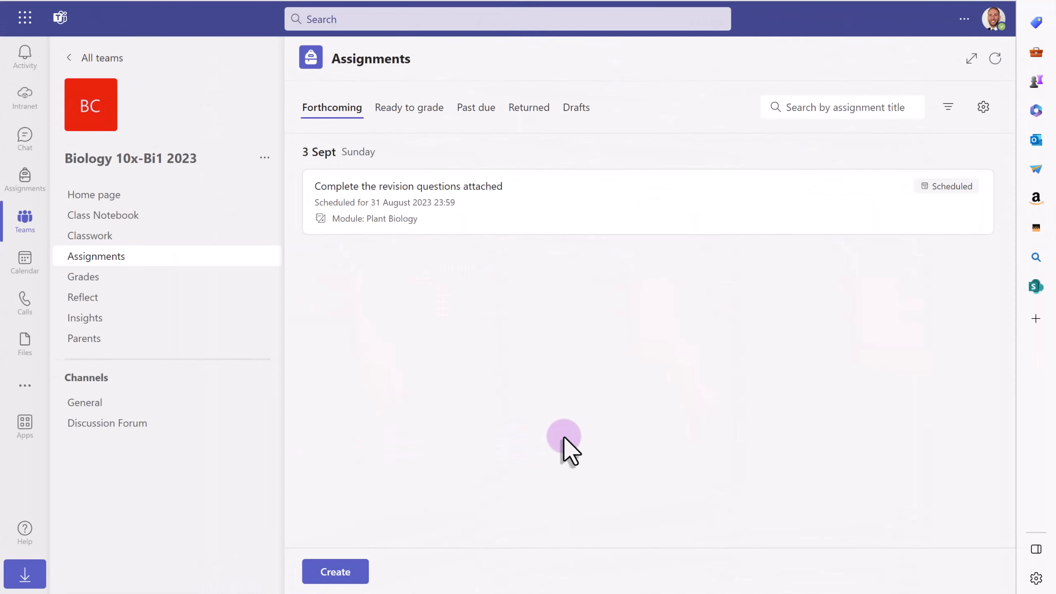
Create a new assignment in the teacher's Assignments page and link it to Human Physiology, switching its module to Plant Biology
{"action": "left_click", "coordinate": [348, 574]}
{"action": "left_click", "coordinate": [397, 474]}
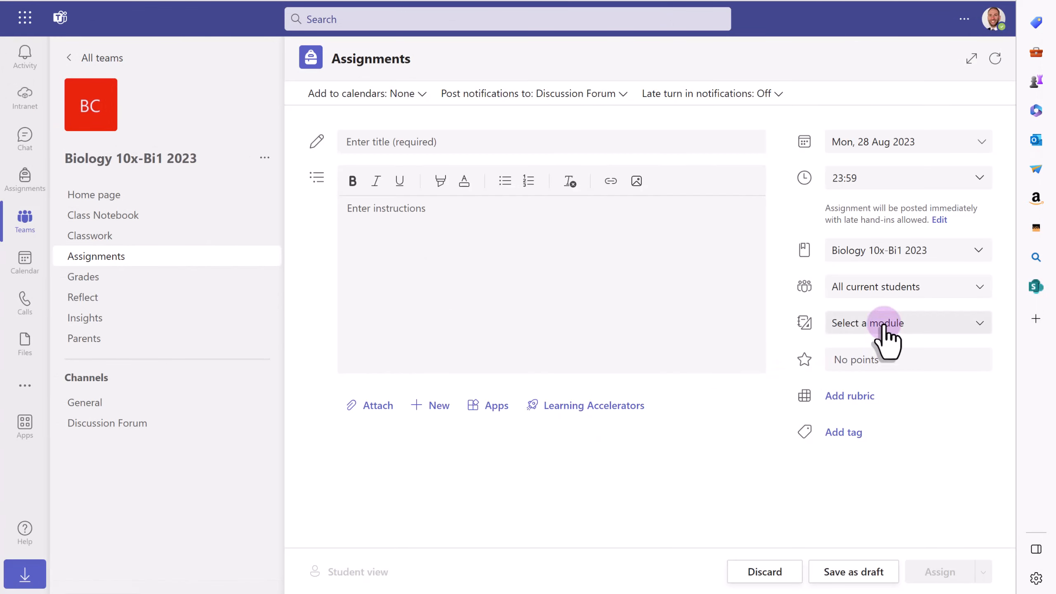
{"action": "left_click", "coordinate": [885, 327]}
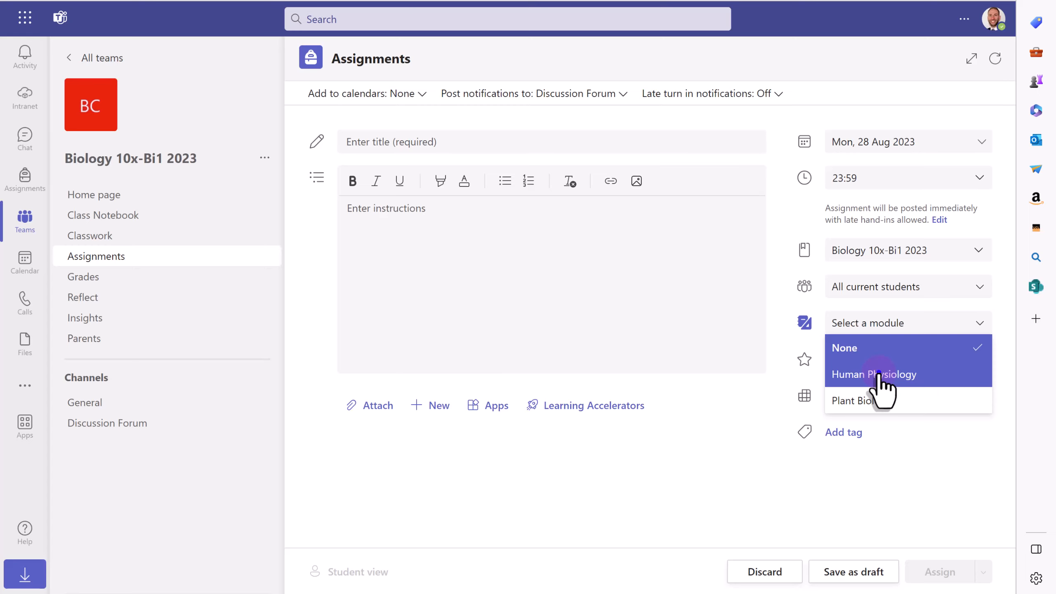
{"action": "left_click", "coordinate": [878, 375]}
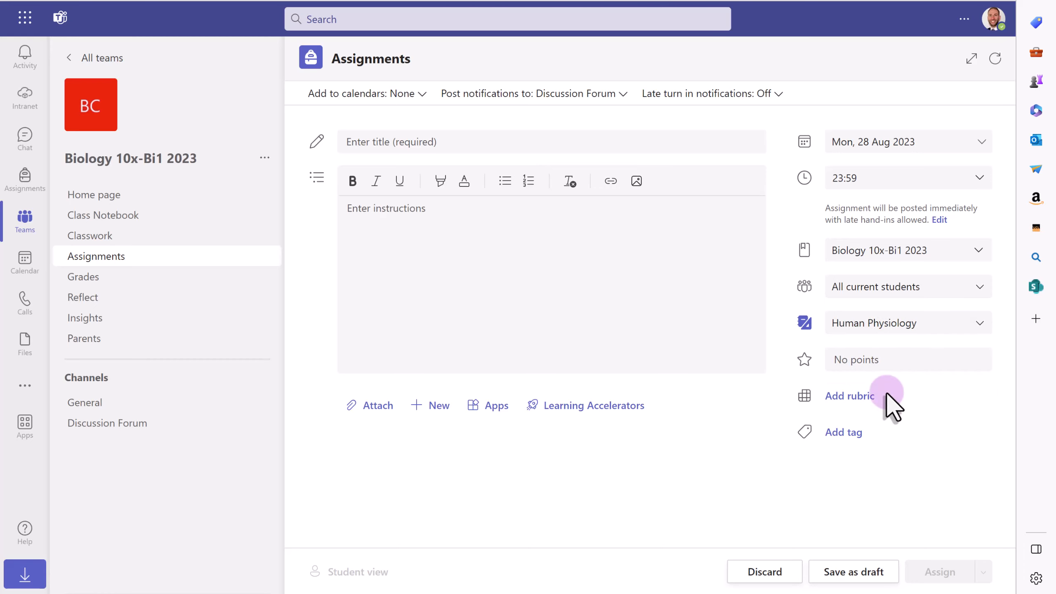
{"action": "left_click", "coordinate": [898, 324]}
{"action": "left_click", "coordinate": [866, 395]}
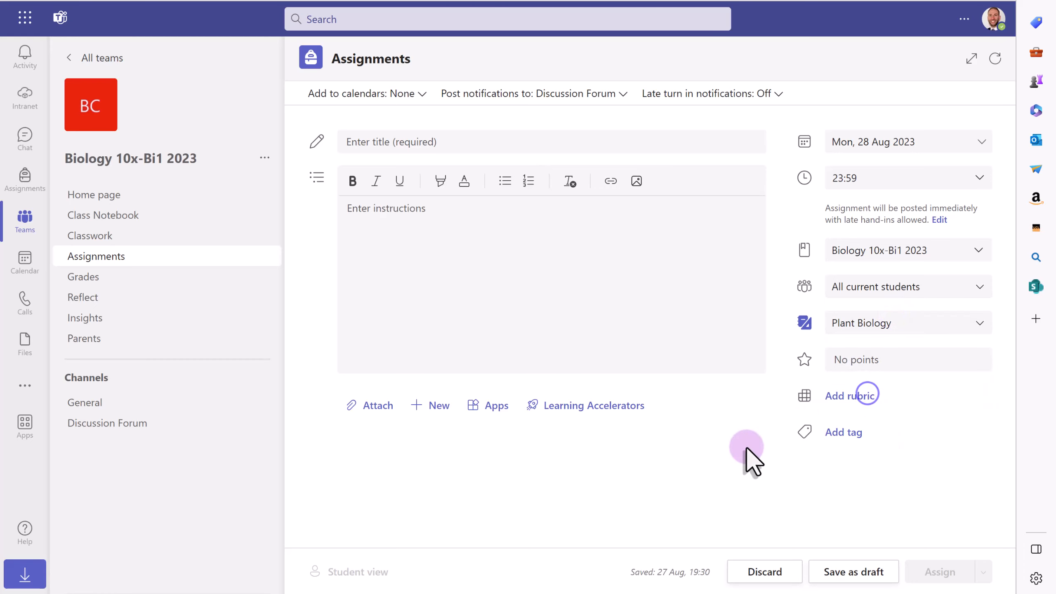